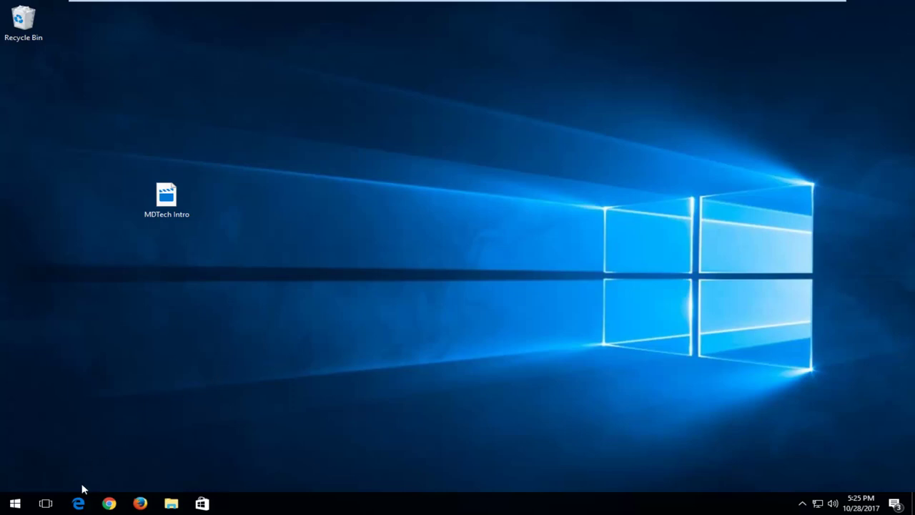
# - Search Google for 'handbrake' in a new Chrome window
pyautogui.click(108, 503)
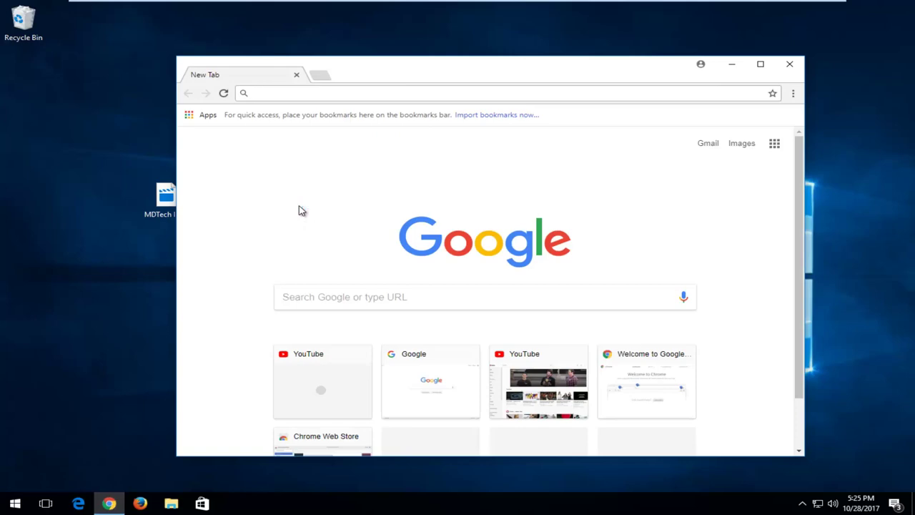
pyautogui.write('google.com')
pyautogui.press('Return')
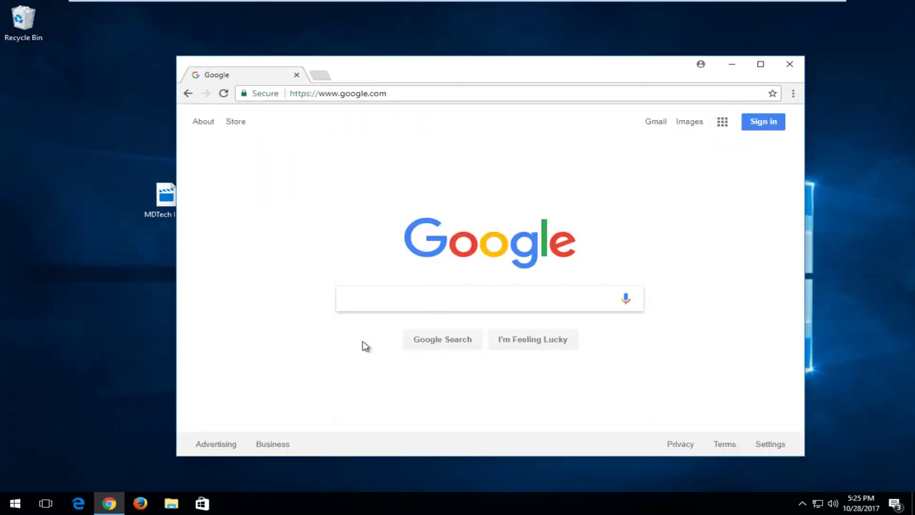
pyautogui.write('handbrake')
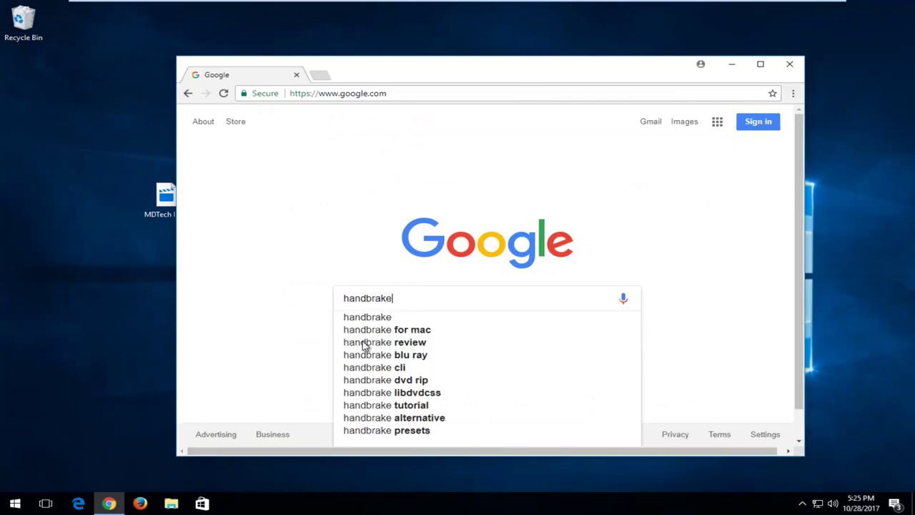
pyautogui.press('Return')
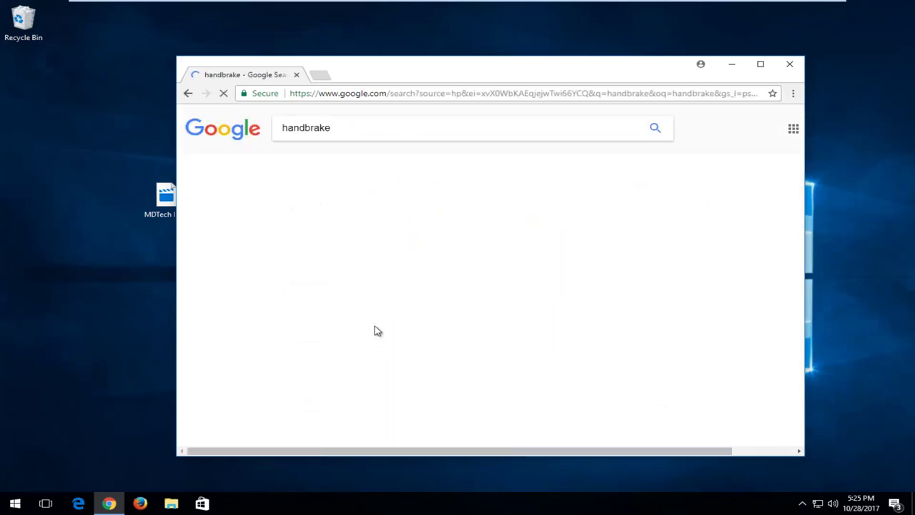
# - Open the official handbrake.fr result and scroll through the site
pyautogui.scroll(-3, 353, 291)
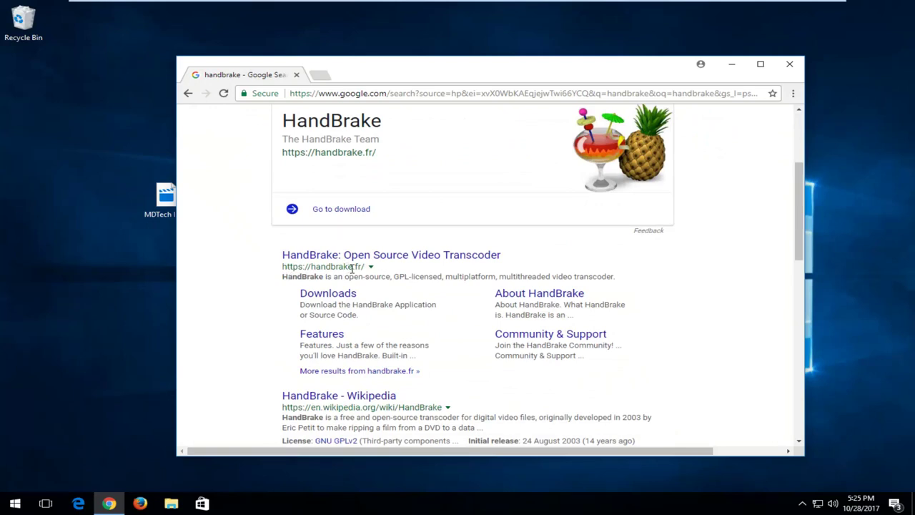
pyautogui.click(317, 255)
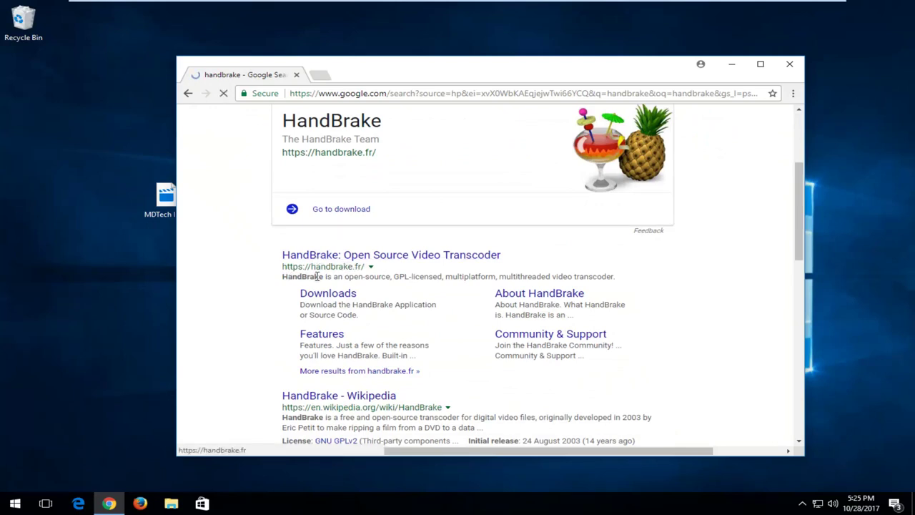
pyautogui.scroll(-1, 318, 279)
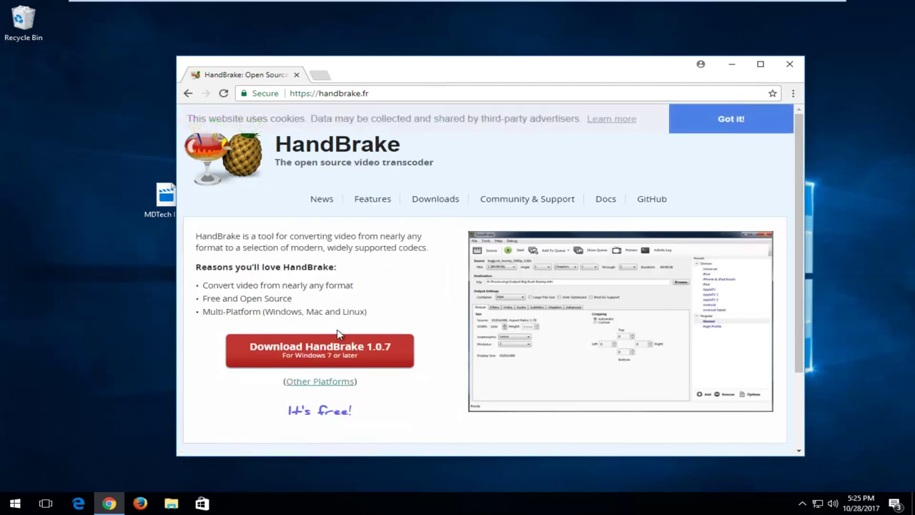
pyautogui.scroll(-1, 255, 318)
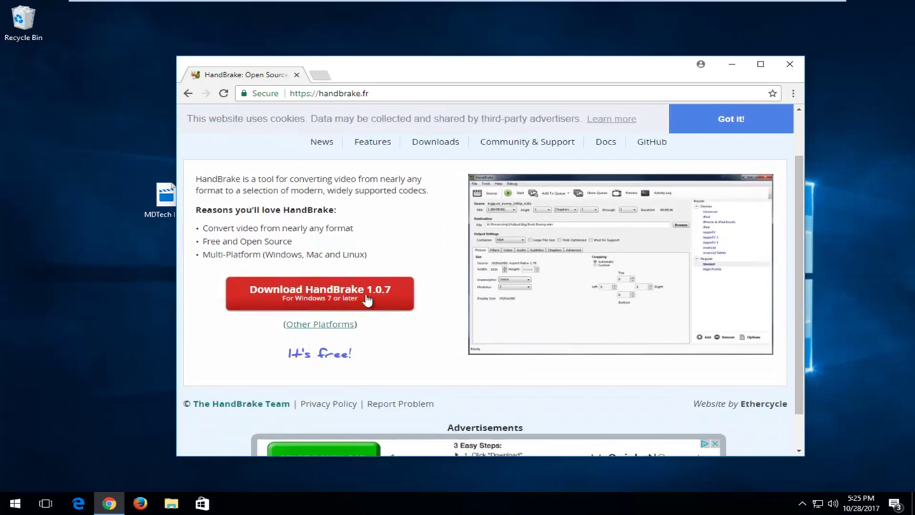
# - Download the HandBrake 1.0.7 Windows installer and maximize the Chrome window
pyautogui.click(331, 299)
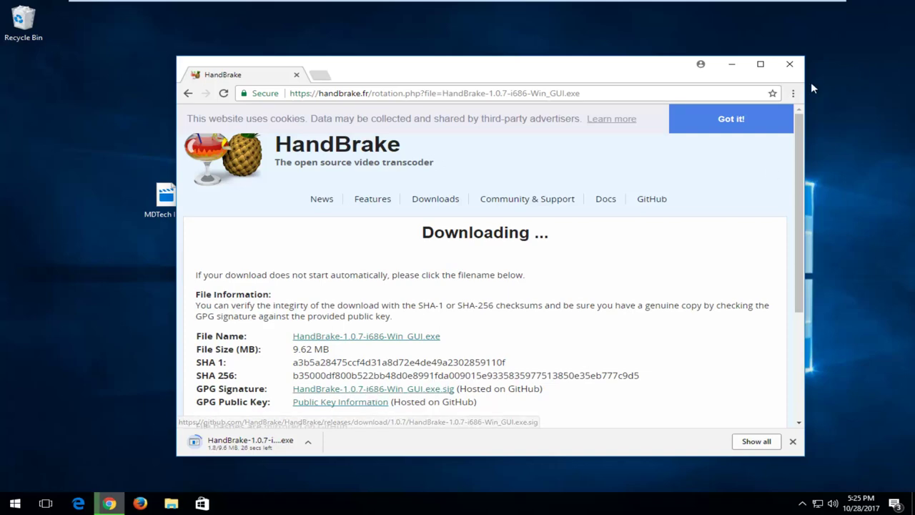
pyautogui.click(760, 65)
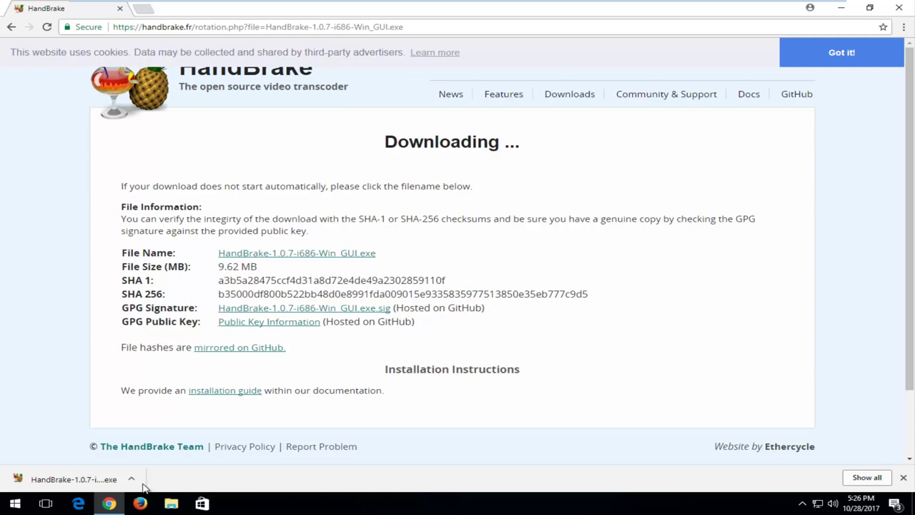
# - Run the HandBrake 1.0.7 installer, accept the GPL licence, install to C:\Program Files\HandBrake, and finish
pyautogui.click(100, 481)
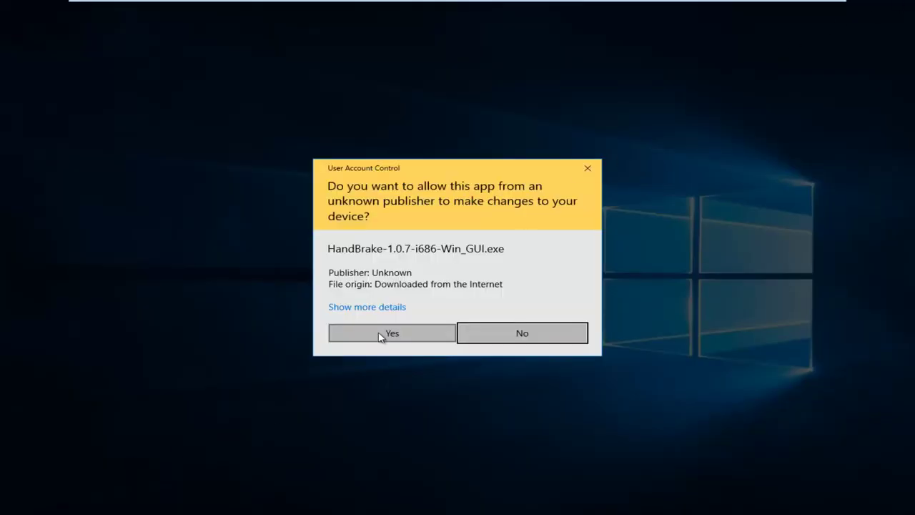
pyautogui.click(380, 336)
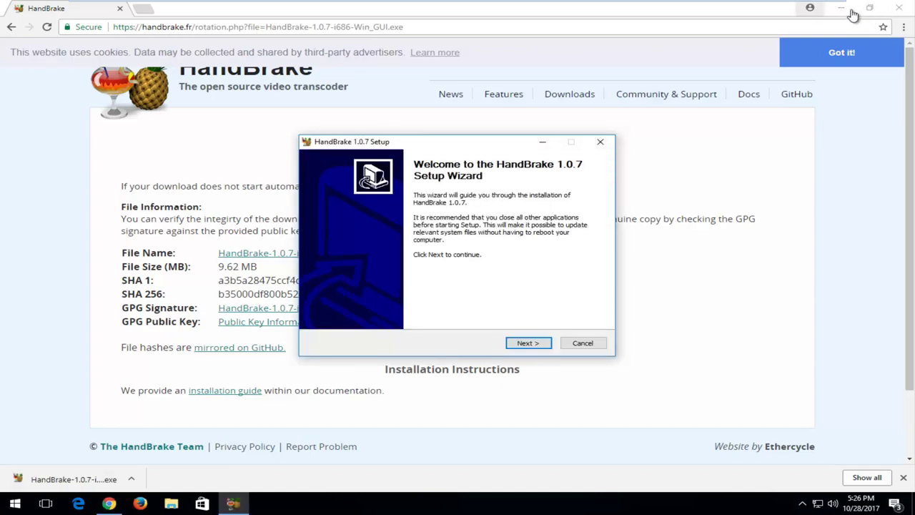
pyautogui.click(816, 9)
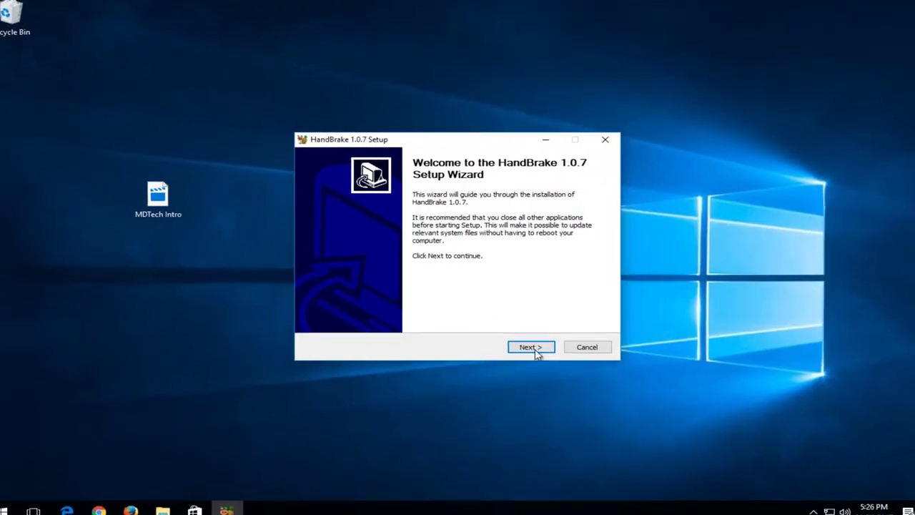
pyautogui.click(536, 352)
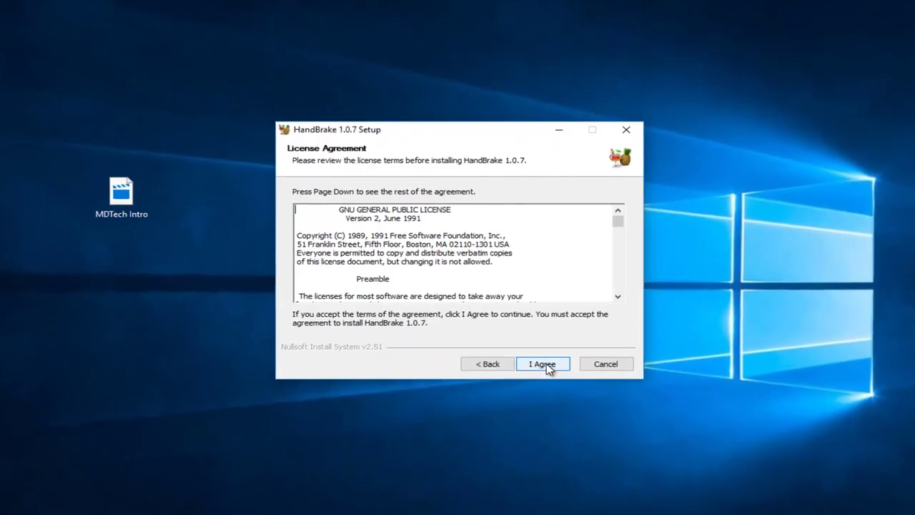
pyautogui.click(536, 350)
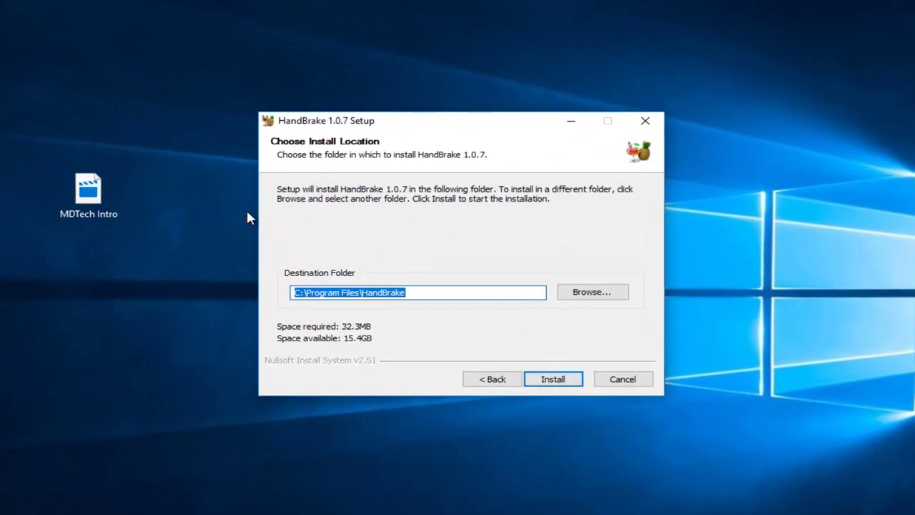
pyautogui.click(541, 380)
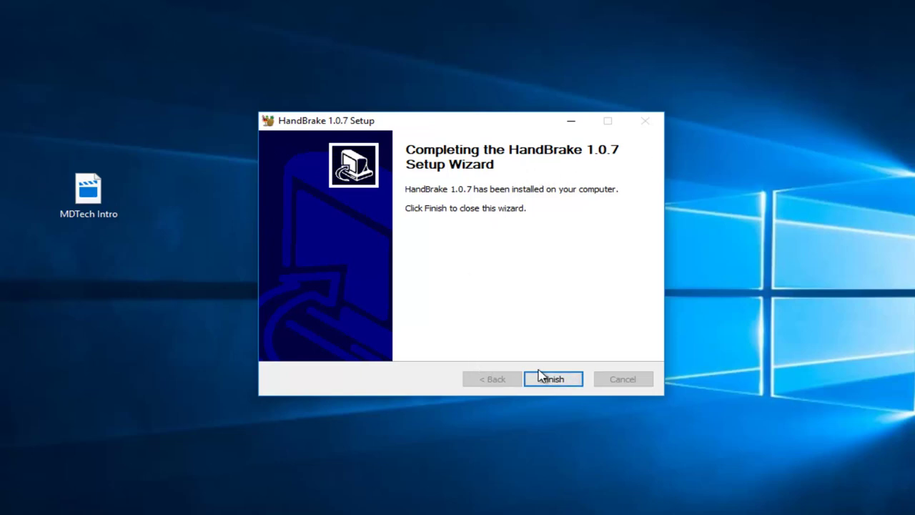
pyautogui.click(550, 384)
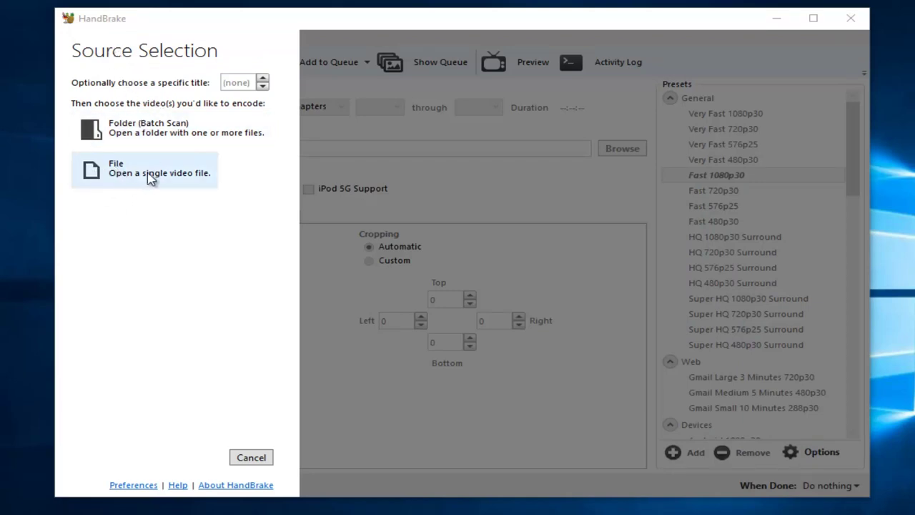
# - Open the MDTech Intro video from the Desktop as the single-file source
pyautogui.click(210, 172)
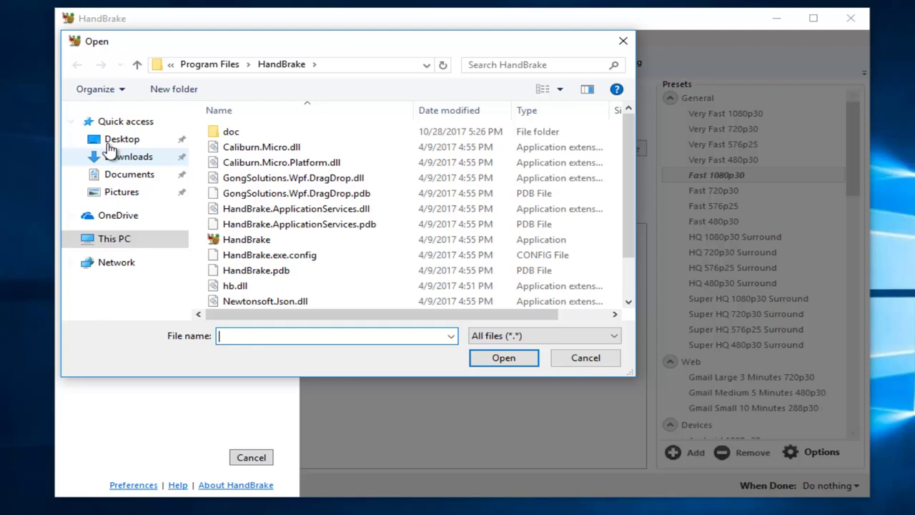
pyautogui.click(115, 140)
pyautogui.click(339, 168)
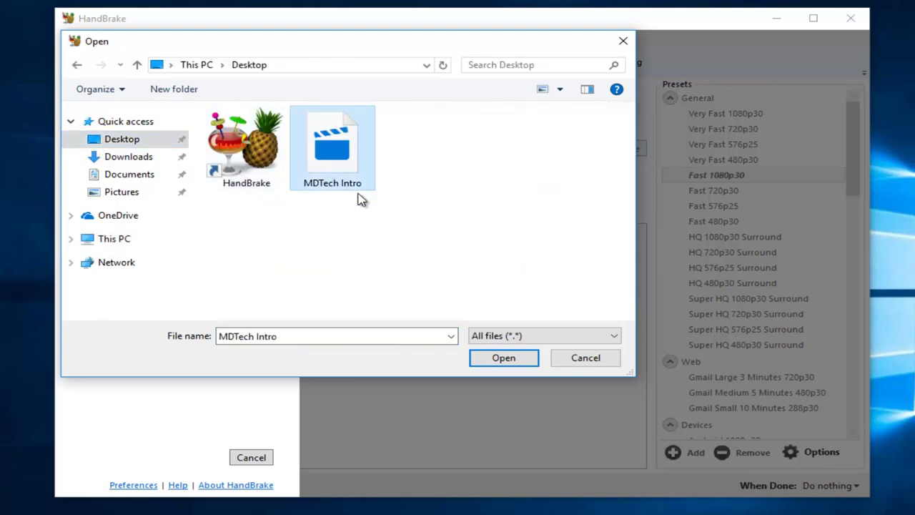
pyautogui.click(504, 360)
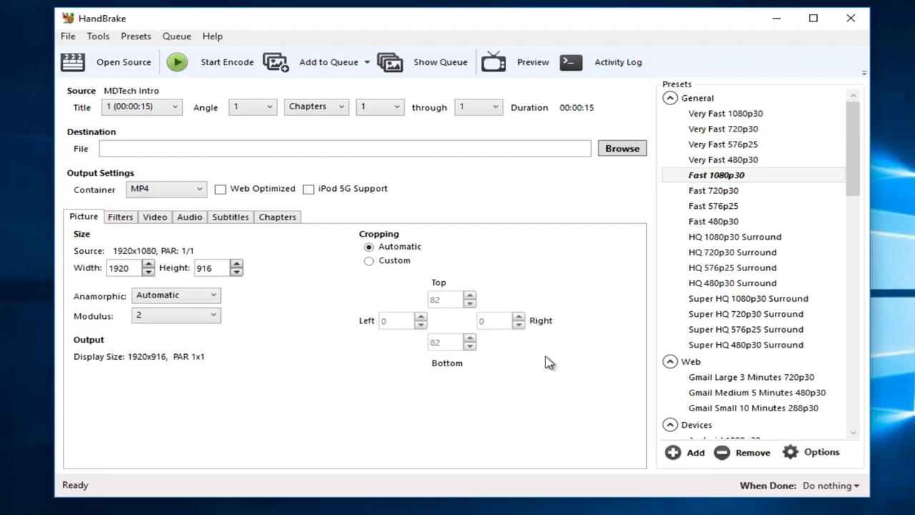
# - Save the output to the Desktop as 'Test Compression File'
pyautogui.click(607, 150)
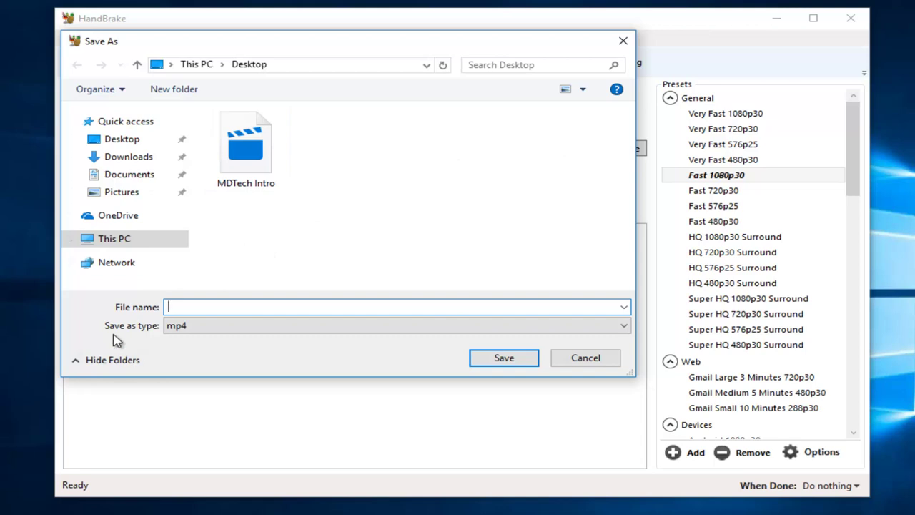
pyautogui.write('Test Compres')
pyautogui.write('sion')
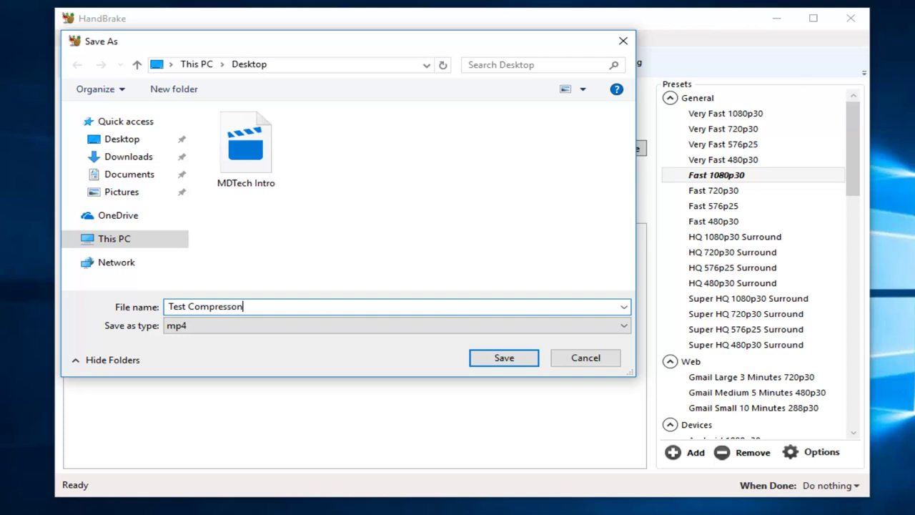
pyautogui.press('BackSpace')
pyautogui.write('n File')
pyautogui.press('Return')
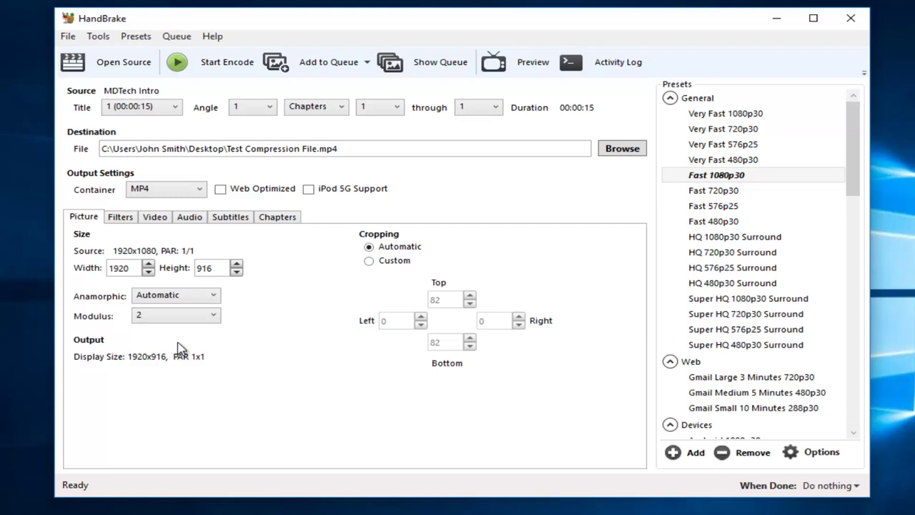
# - Drag the Video tab's Constant Quality slider from RF 22 to RF 23
pyautogui.click(156, 217)
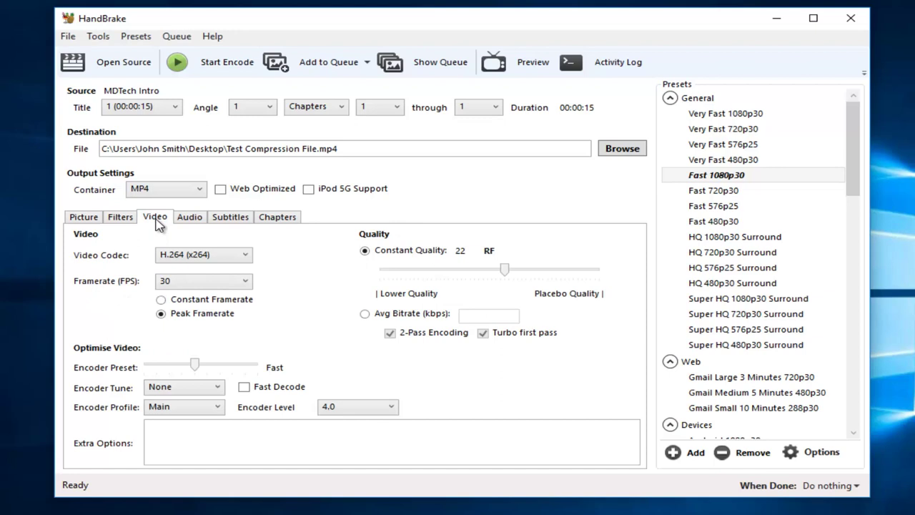
pyautogui.moveTo(431, 263)
pyautogui.moveTo(507, 271); pyautogui.dragTo(487, 273)
pyautogui.click(89, 218)
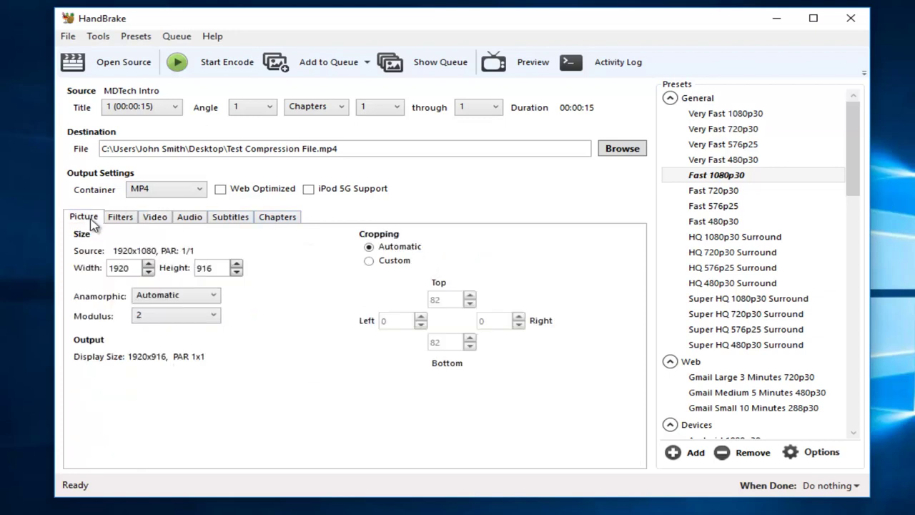
# - Encode MDTech Intro to Test Compression File, stopping when the queue reports finished
pyautogui.click(206, 66)
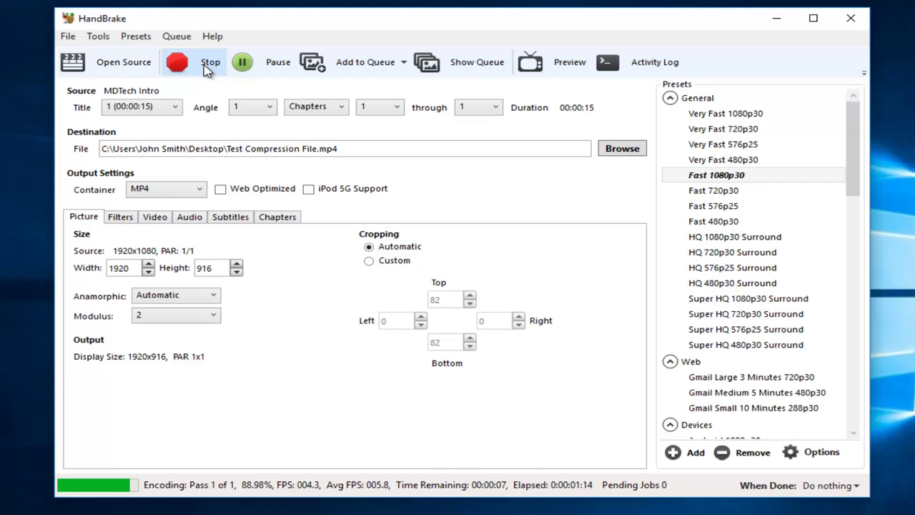
pyautogui.click(207, 66)
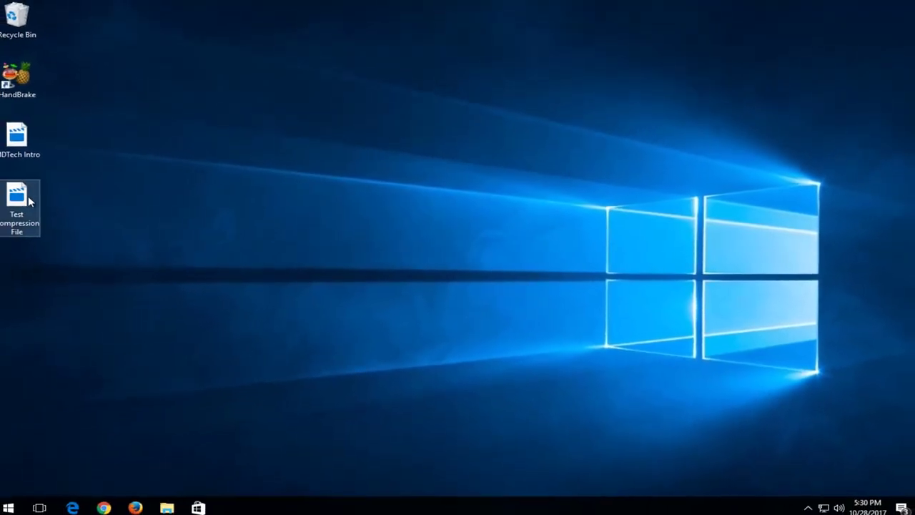
# - Compare the desktop file sizes: Test Compression File 6.91 MB versus MDTech Intro 12.8 MB
pyautogui.moveTo(30, 202)
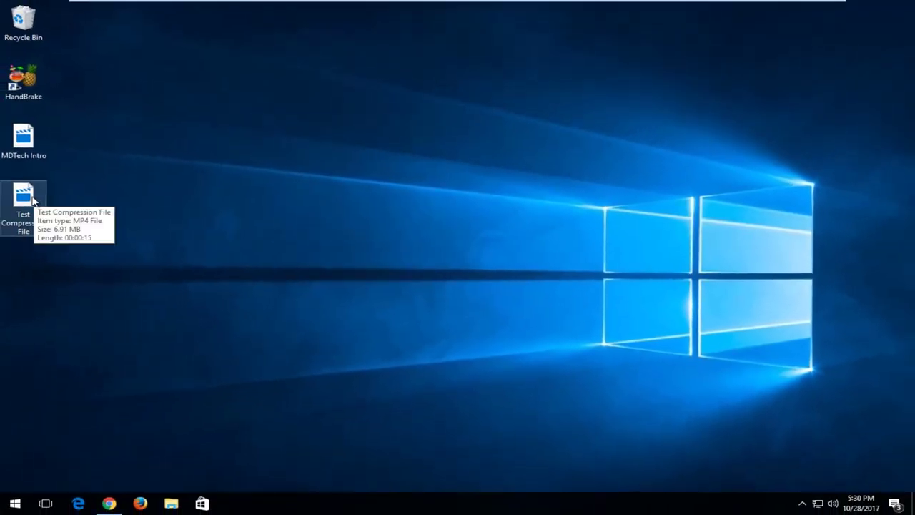
pyautogui.click(26, 143)
pyautogui.moveTo(27, 143)
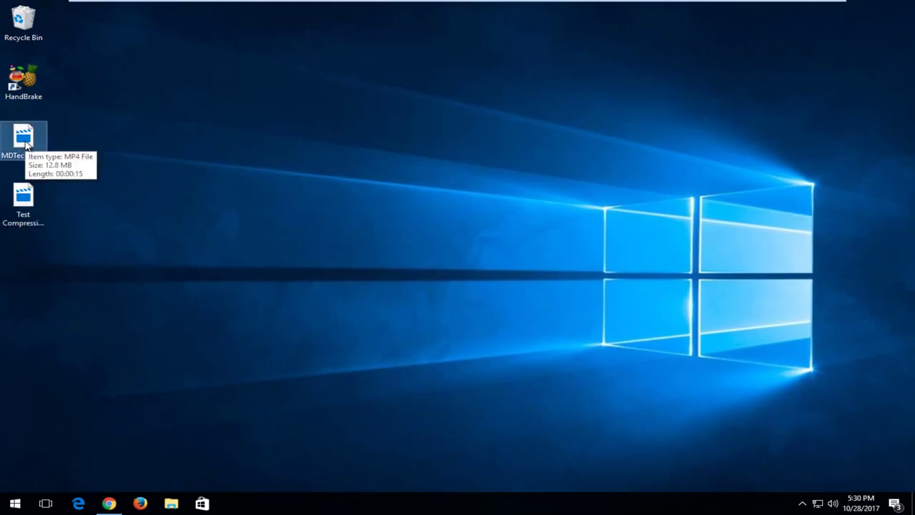
pyautogui.keyDown('ctrl'); pyautogui.click(24, 215); pyautogui.keyUp('ctrl')
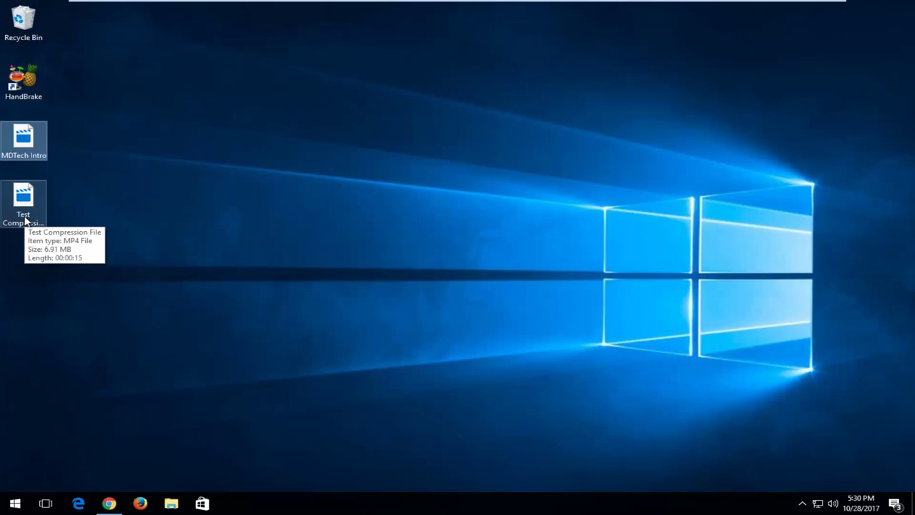
pyautogui.click(29, 199)
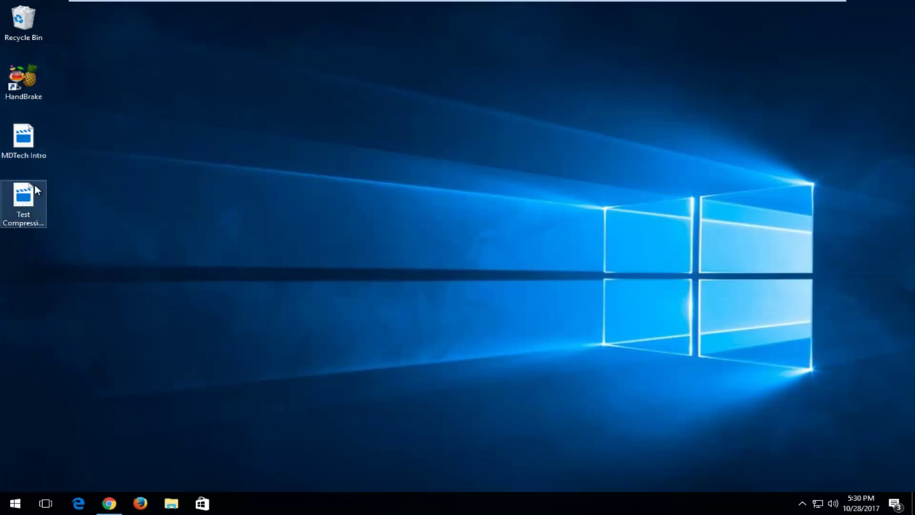
# - Play Test Compression File, then recheck both videos' details on the desktop
pyautogui.doubleClick(27, 203)
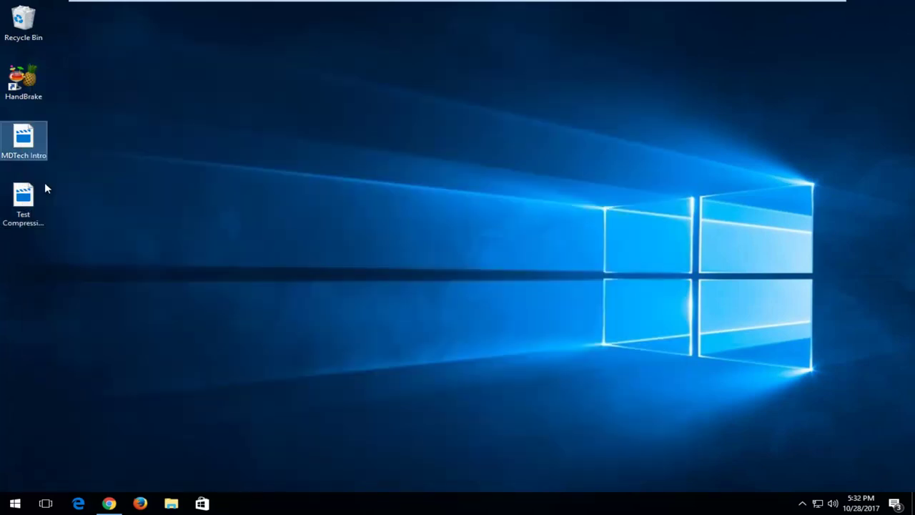
pyautogui.click(32, 192)
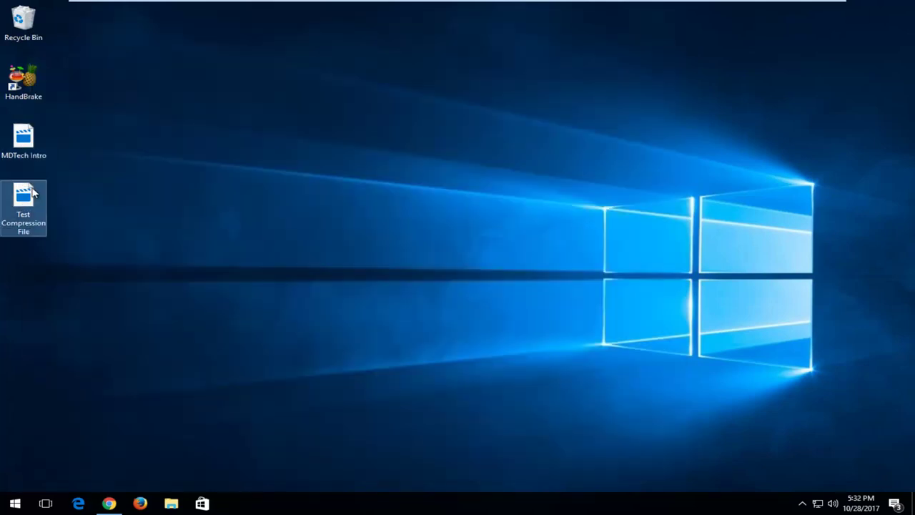
pyautogui.click(18, 149)
pyautogui.moveTo(19, 217)
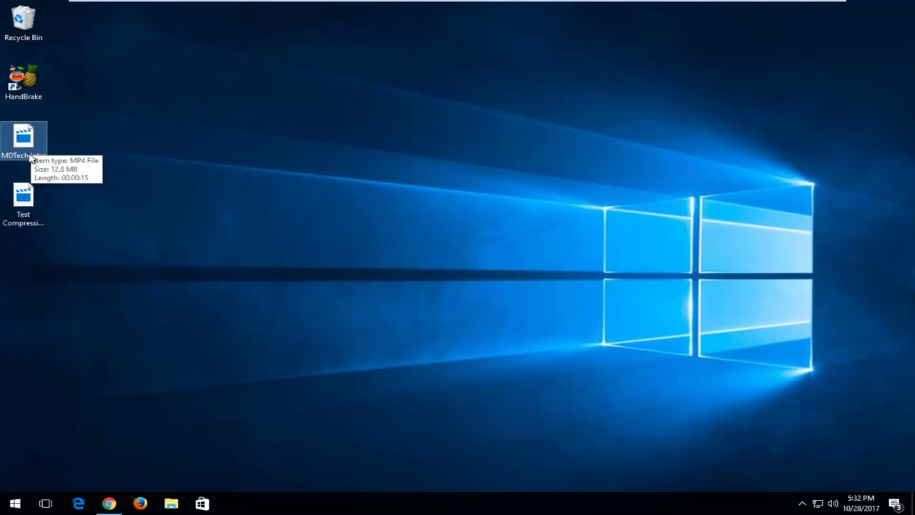
pyautogui.click(56, 195)
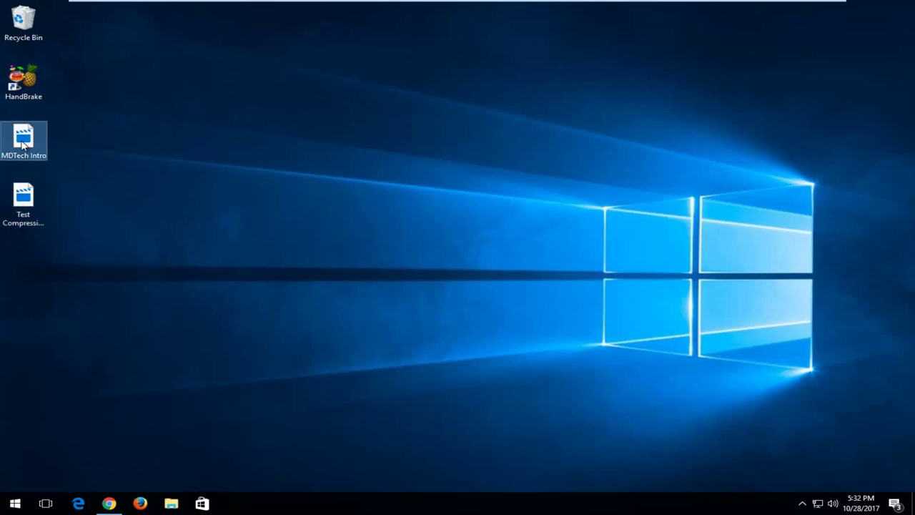
pyautogui.click(24, 142)
pyautogui.click(25, 190)
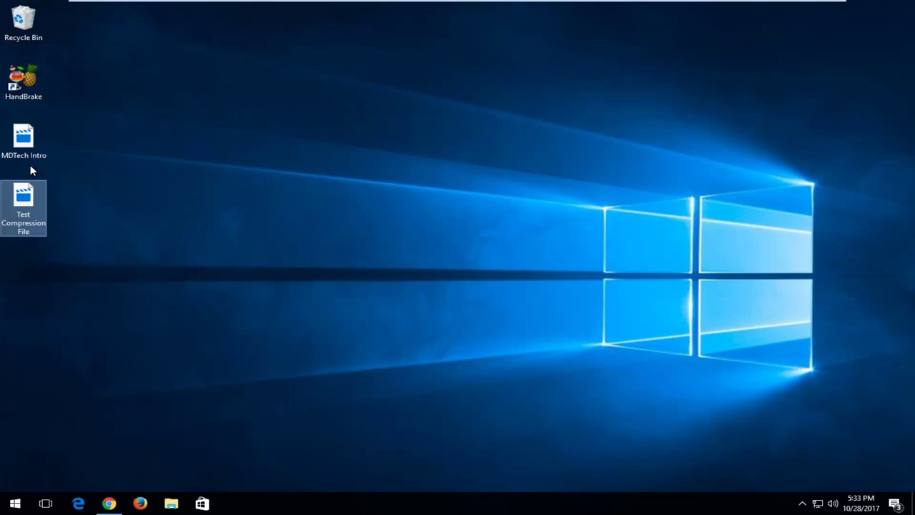
pyautogui.click(26, 138)
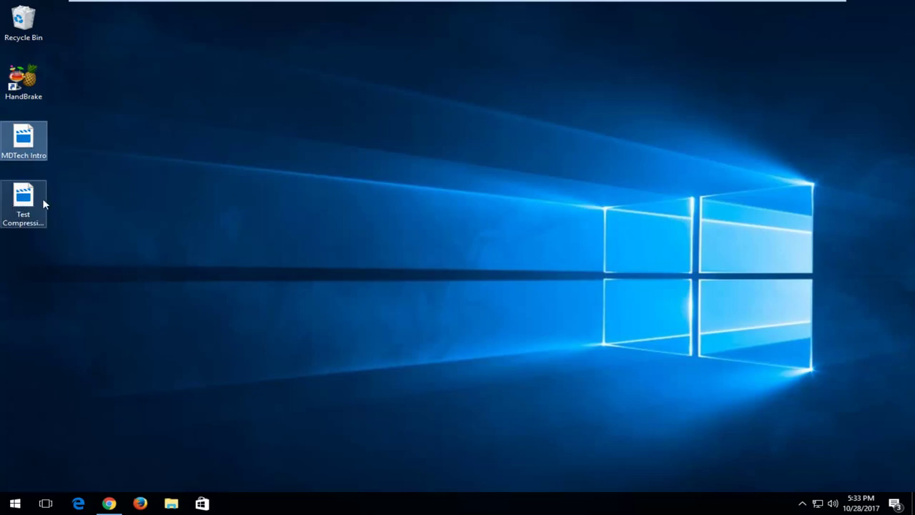
pyautogui.click(39, 189)
pyautogui.click(23, 143)
pyautogui.click(28, 209)
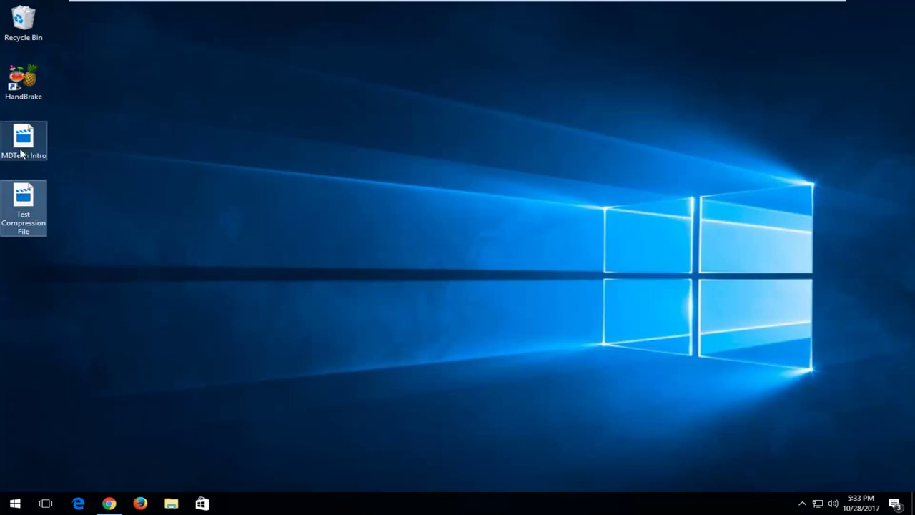
pyautogui.click(21, 153)
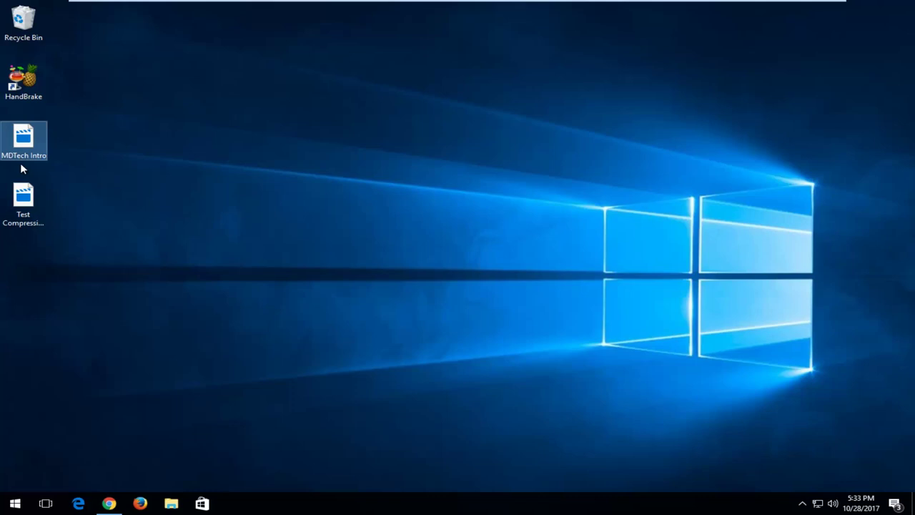
pyautogui.click(27, 207)
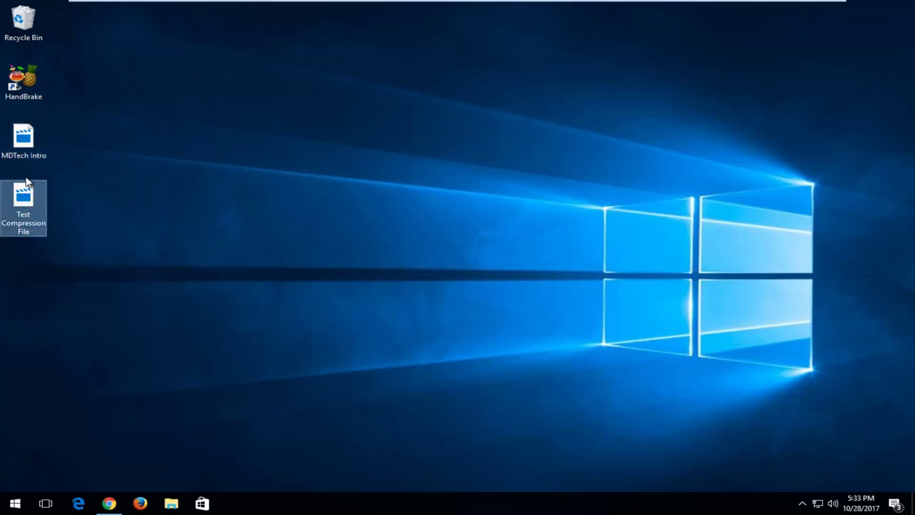